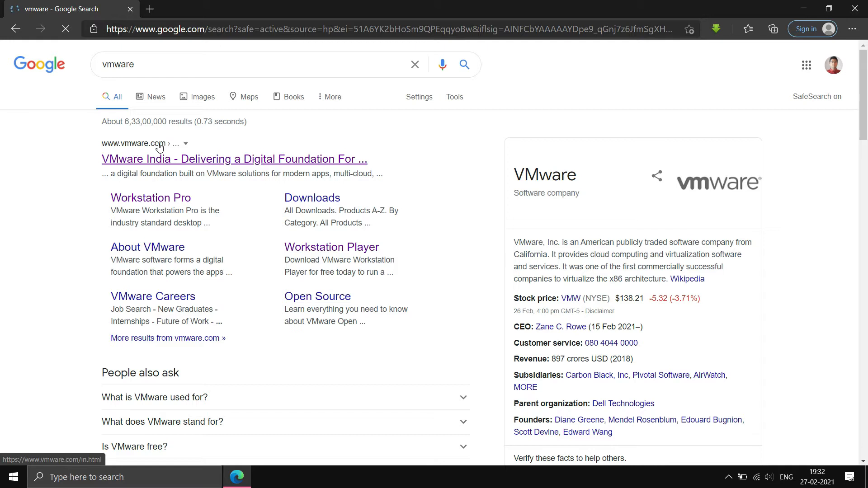
Step: Open the VMware India site from the search results and go to the free Workstation Player download page
click(113, 158)
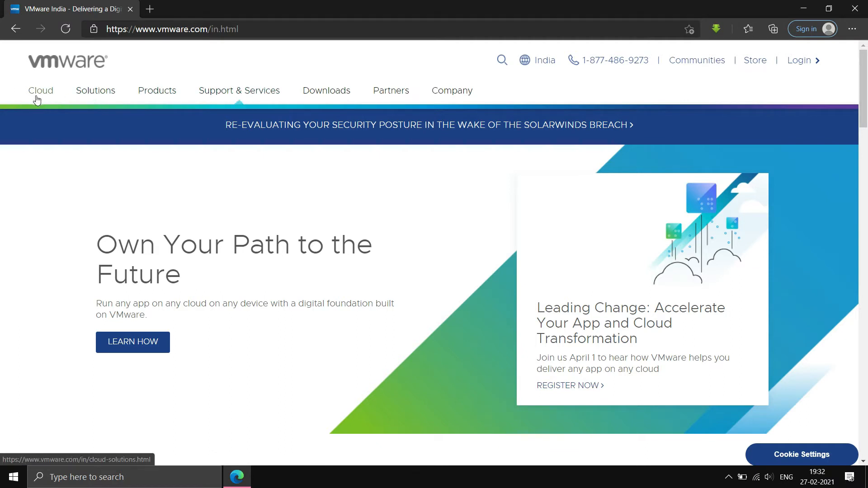
click(324, 92)
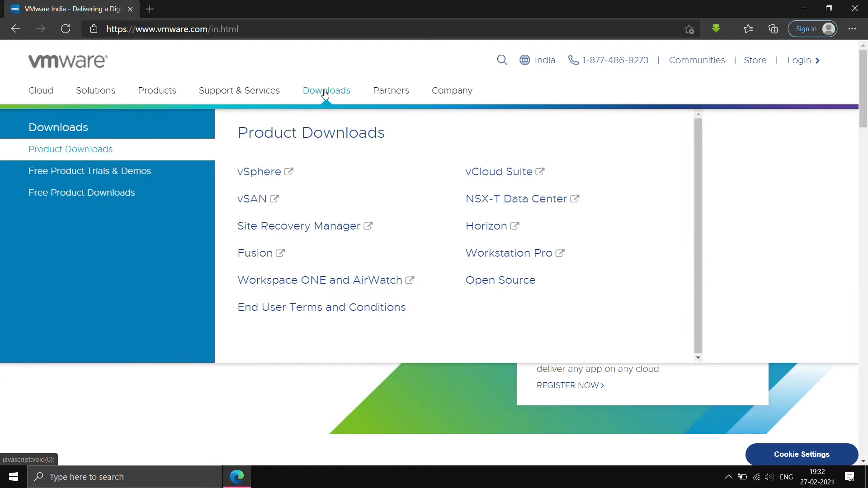
click(101, 205)
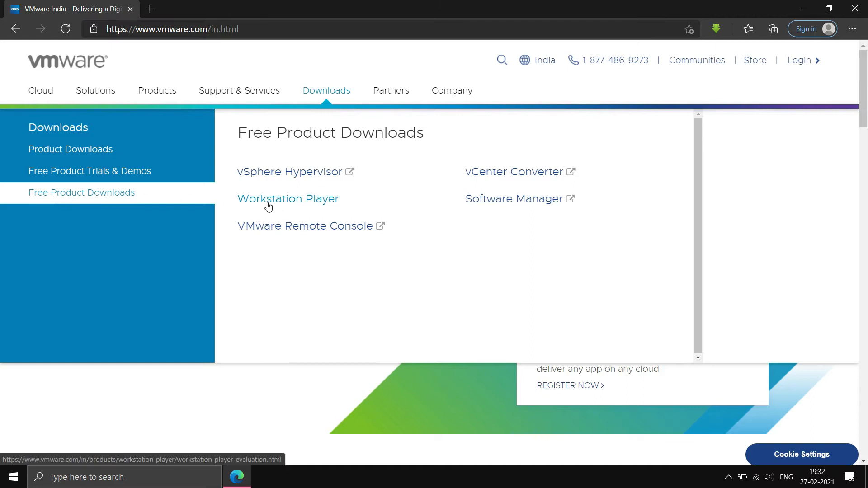
click(314, 206)
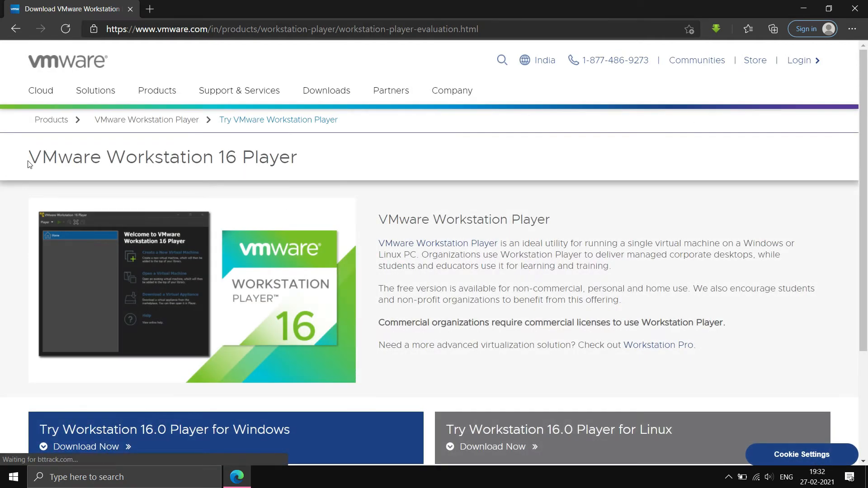
Step: Examine the VMware Workstation 16 Player page, including its description and the download options for Windows and Linux
drag(41, 157, 291, 159)
click(375, 161)
scroll(387, 166, down, 3)
scroll(385, 206, up, 3)
scroll(385, 210, down, 3)
scroll(386, 211, up, 3)
scroll(393, 264, down, 3)
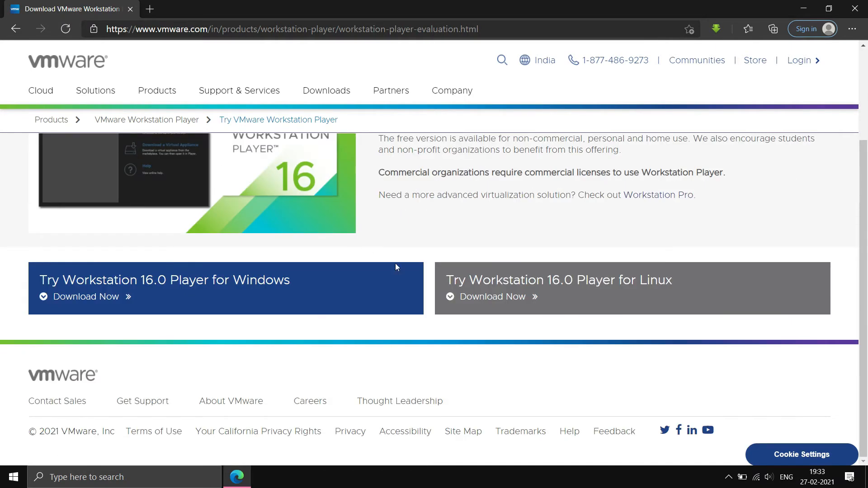
scroll(355, 344, up, 3)
scroll(344, 330, down, 3)
scroll(450, 298, up, 2)
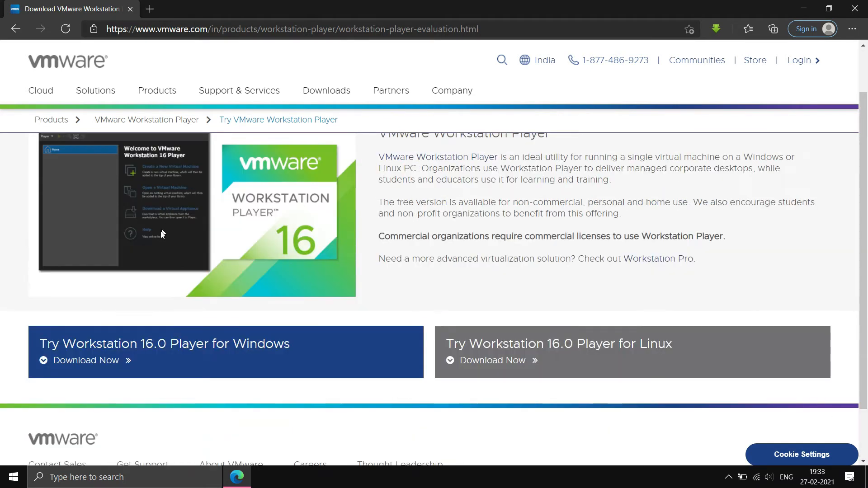
scroll(205, 324, up, 1)
scroll(205, 324, down, 2)
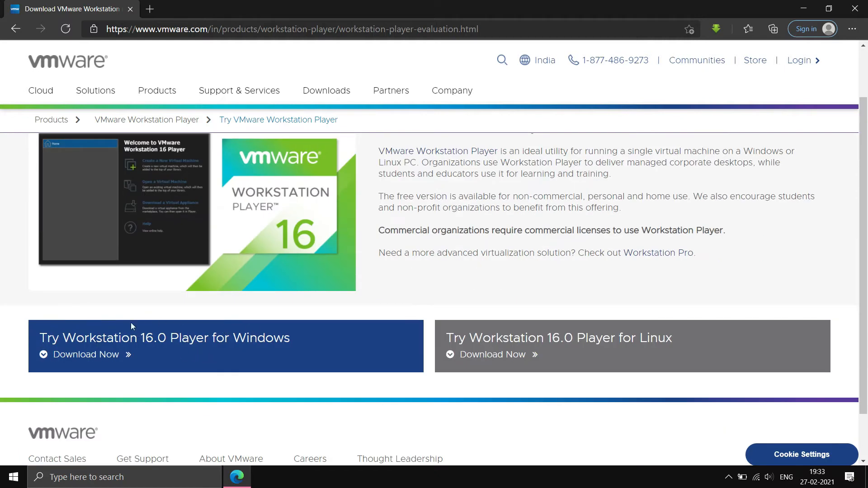
scroll(222, 324, up, 2)
scroll(248, 251, down, 3)
scroll(207, 333, up, 3)
scroll(300, 303, down, 2)
scroll(268, 314, up, 2)
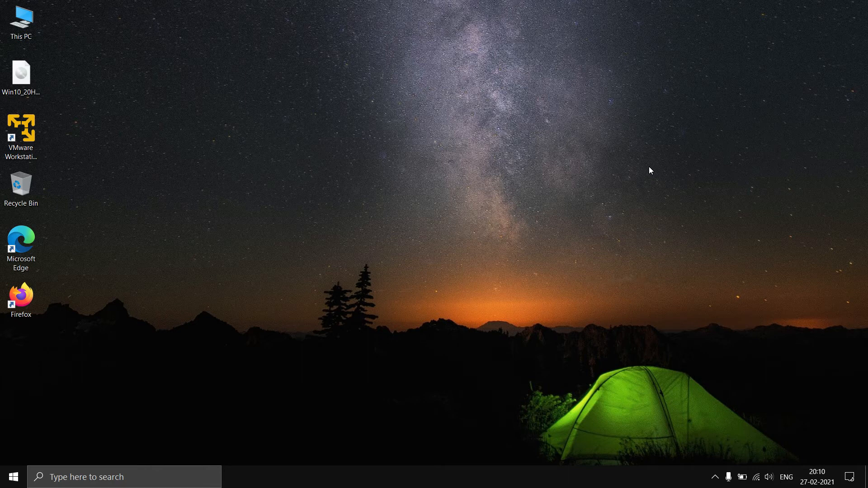
Step: Launch VMware Workstation 16 Player from the desktop, maximize its window and start creating a new virtual machine
click(34, 138)
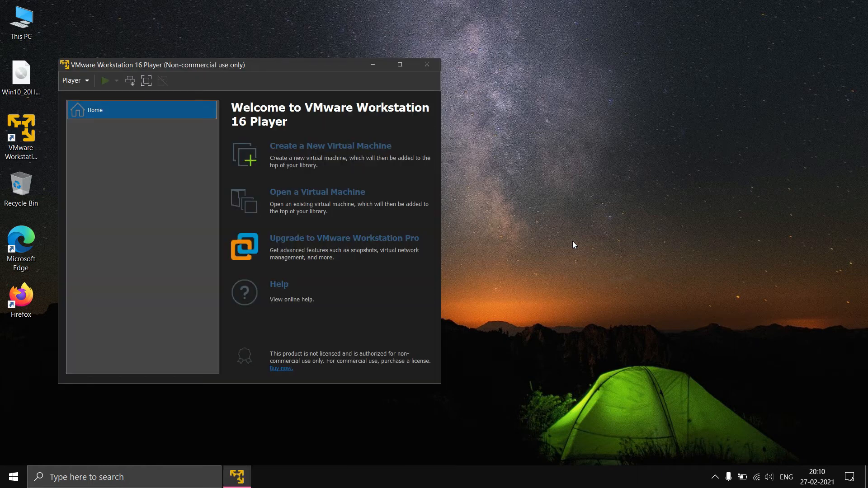
click(401, 68)
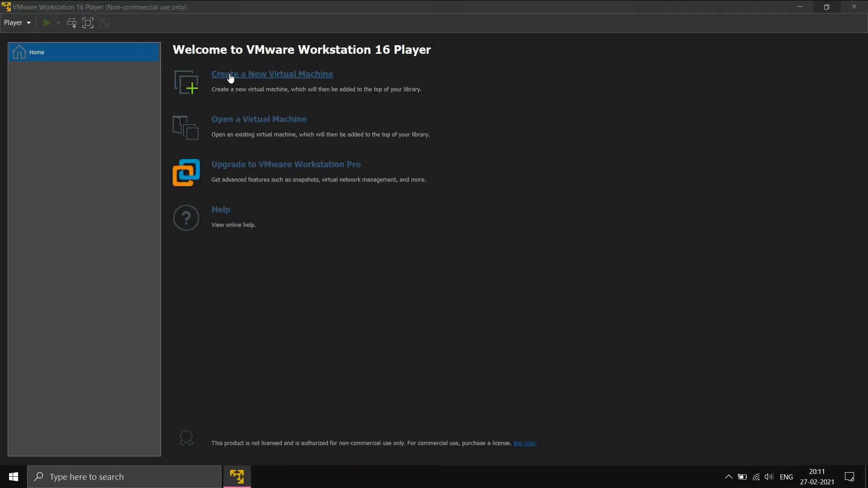
click(231, 77)
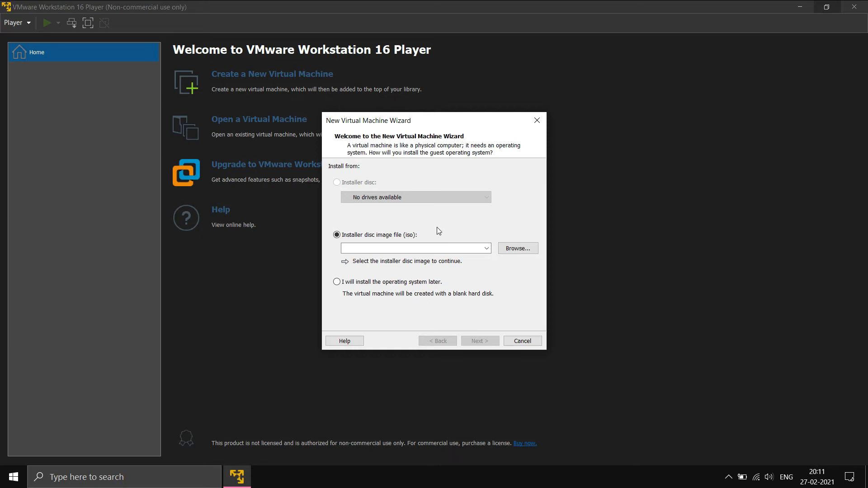
Step: Choose the Win10_20H2_EnglishInternational_x64 file from the Desktop as the installer disc image and continue to the Easy Install information
click(518, 248)
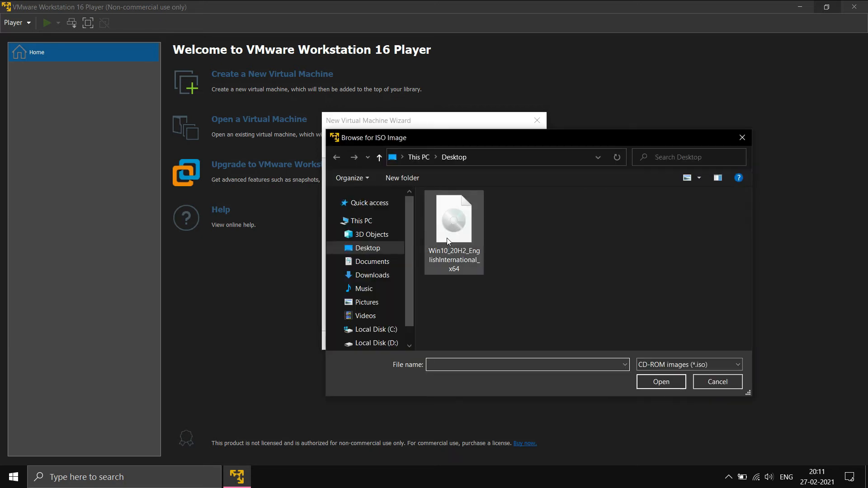
click(454, 222)
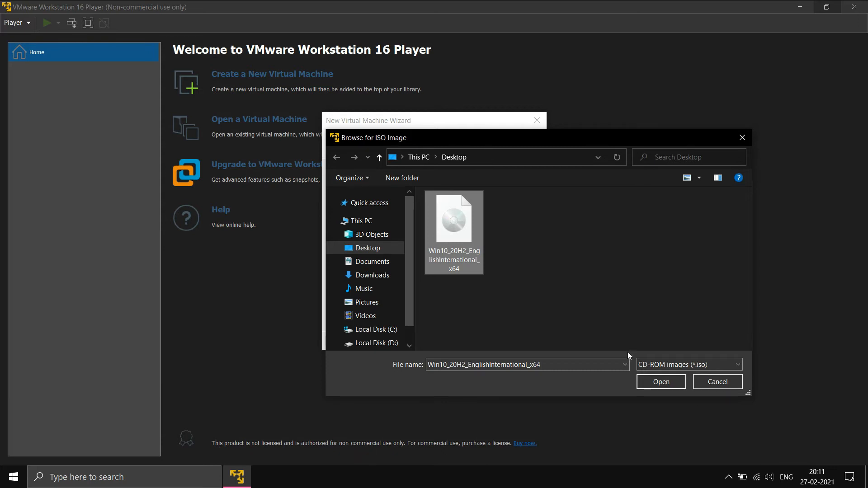
click(666, 385)
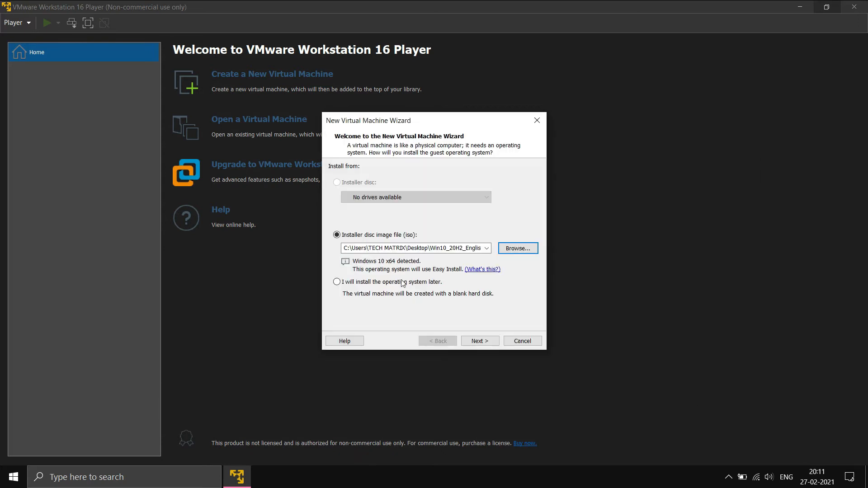
click(480, 342)
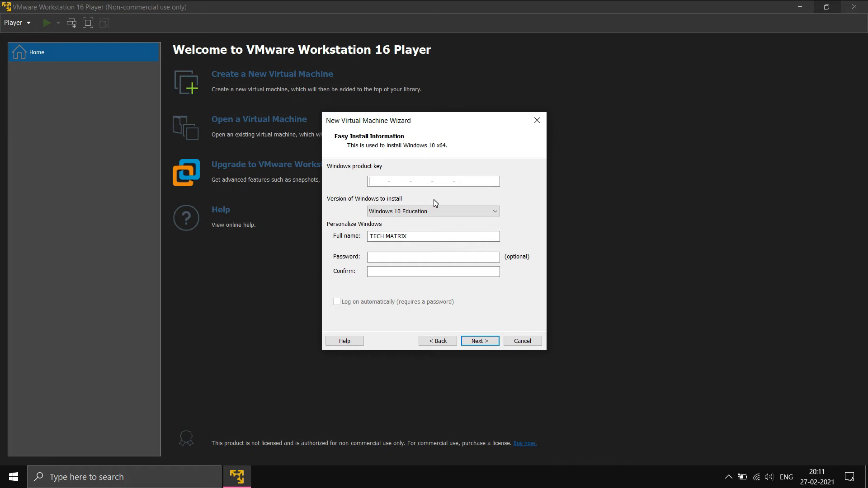
Step: Select Windows 10 Education as the version to install and continue without a product key or password
click(430, 211)
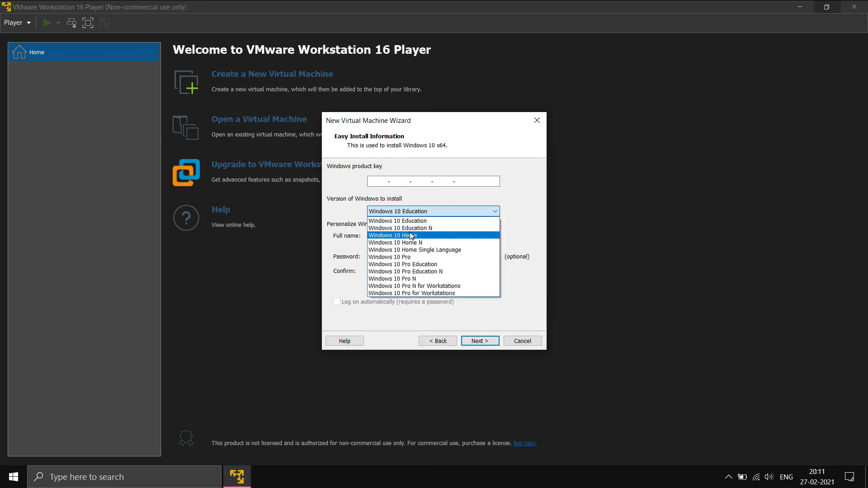
click(425, 211)
click(425, 209)
click(423, 222)
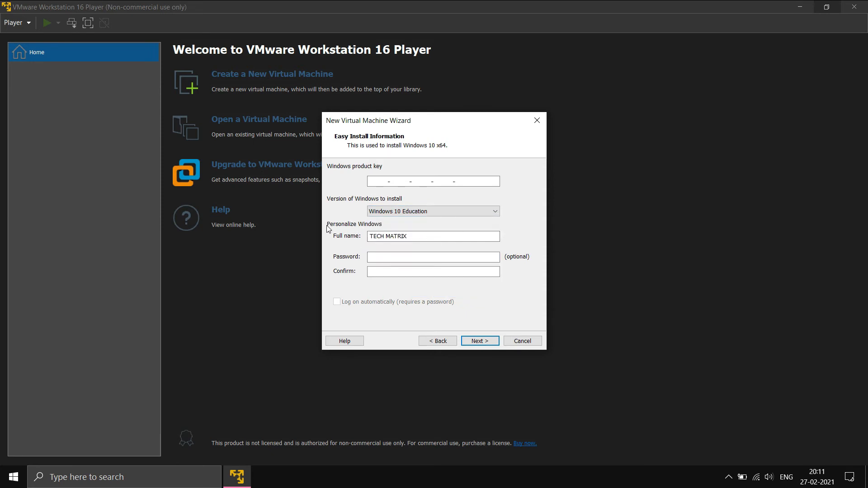
drag(408, 236, 368, 237)
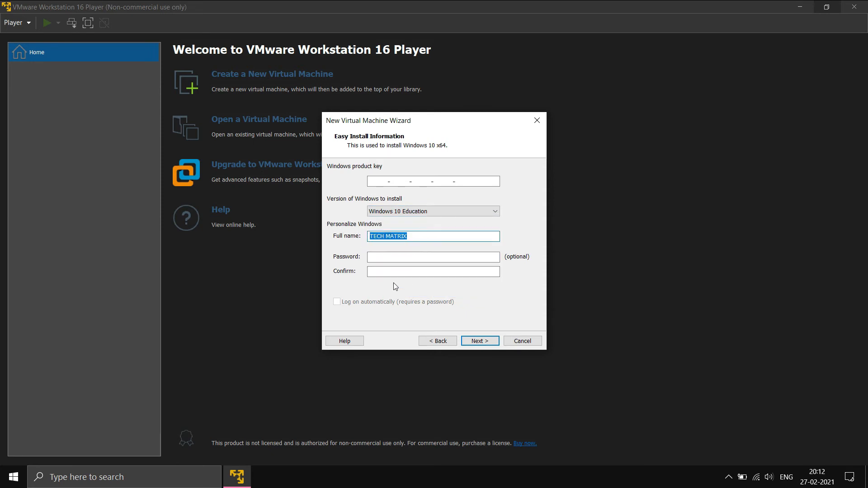
click(387, 259)
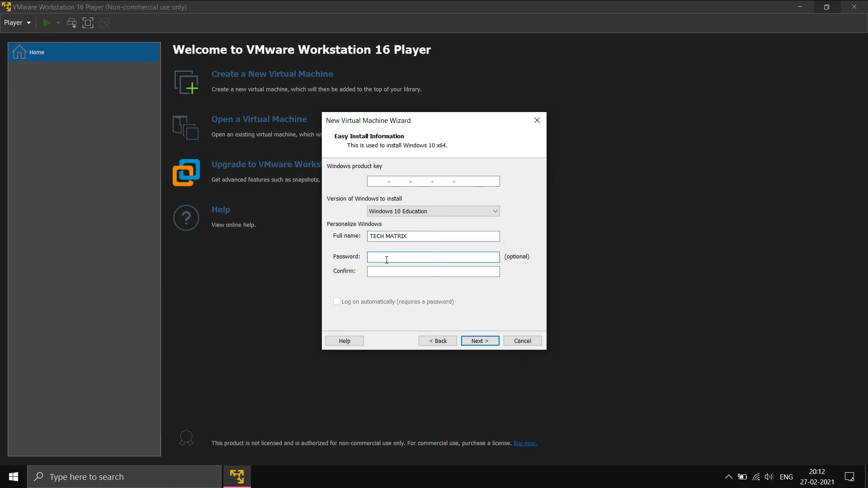
click(476, 342)
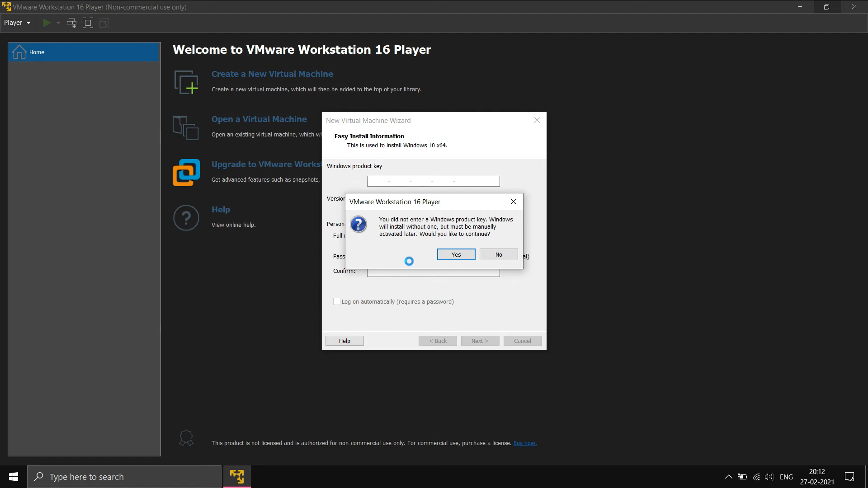
click(458, 260)
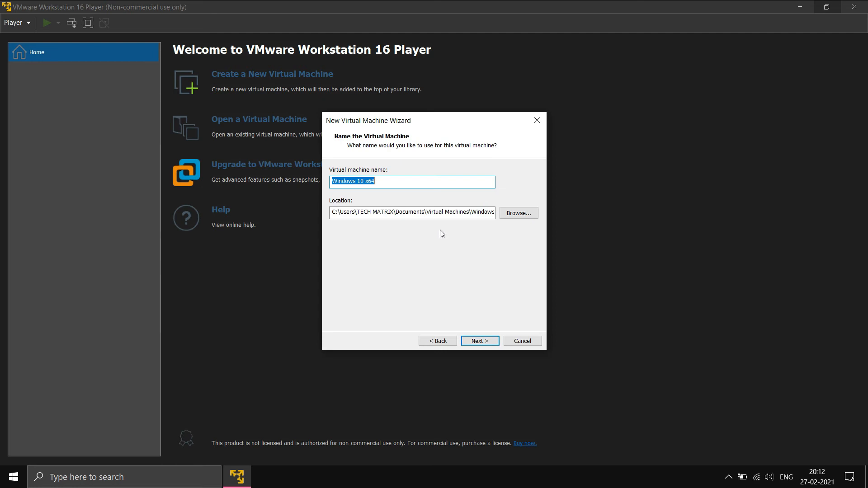
Step: Name the virtual machine asusv in its default location and accept a 60 GB disk split into multiple files
drag(385, 124, 340, 110)
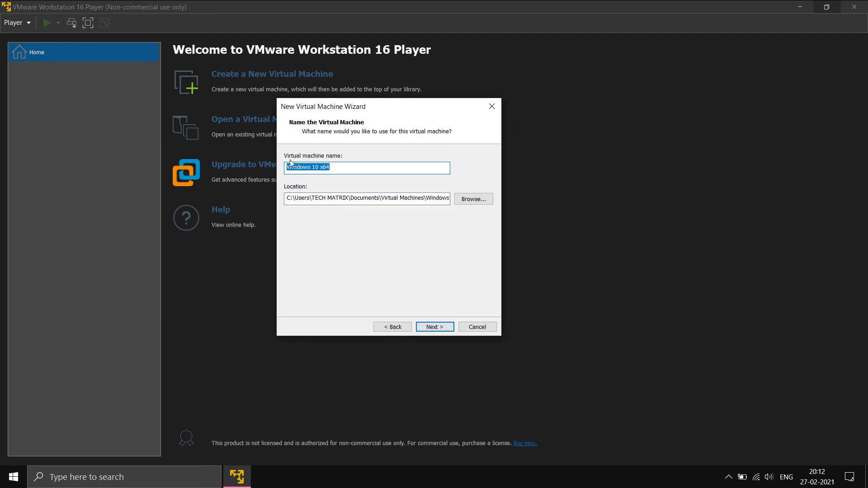
key(BackSpace)
text(asusv)
drag(286, 198, 449, 215)
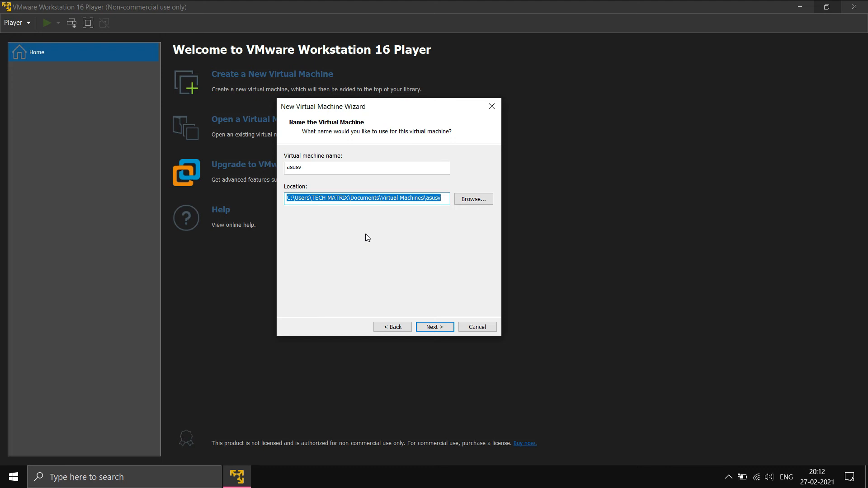
click(432, 327)
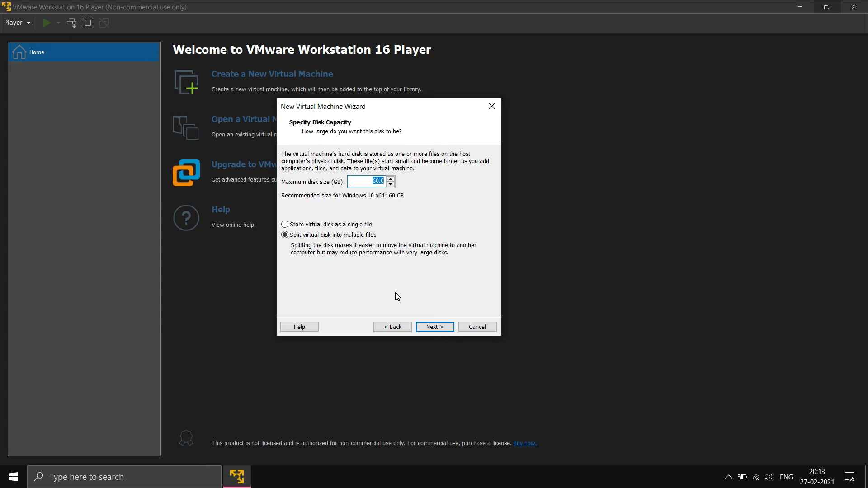
click(433, 328)
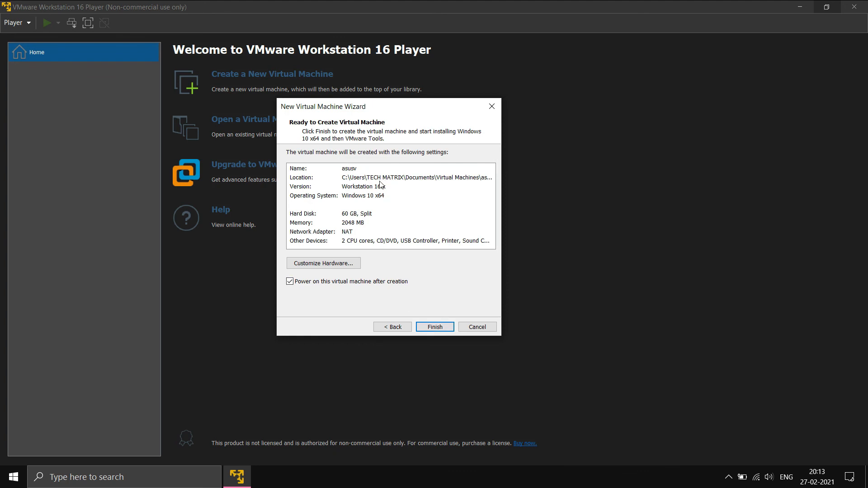